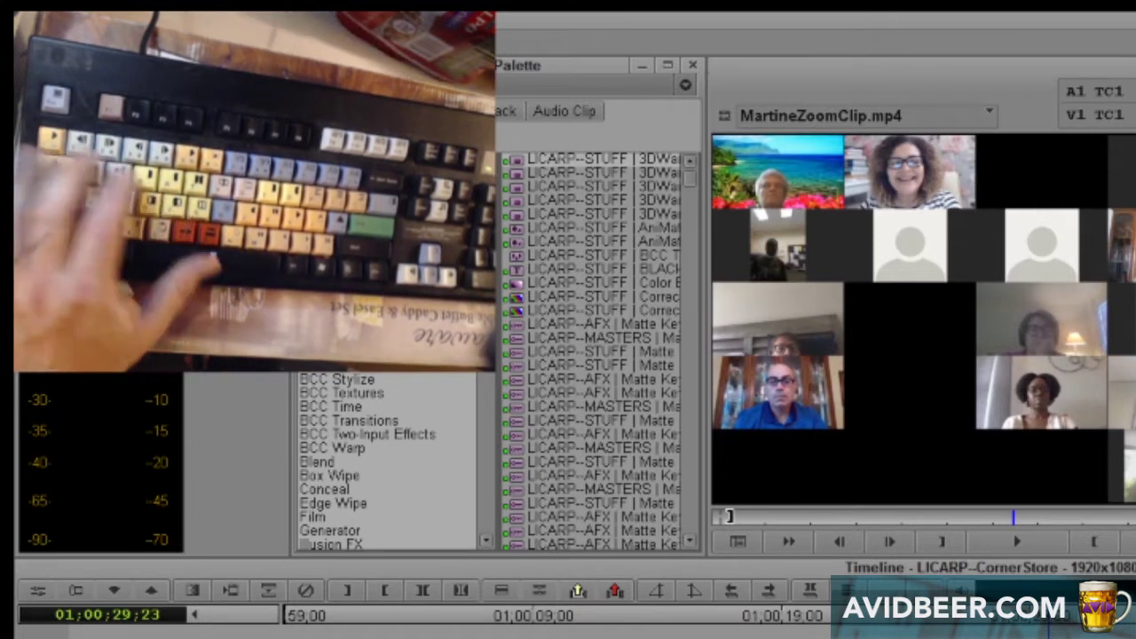
- Jump the sequence position back two edit points and forward four edit points
key(a)
key(a)
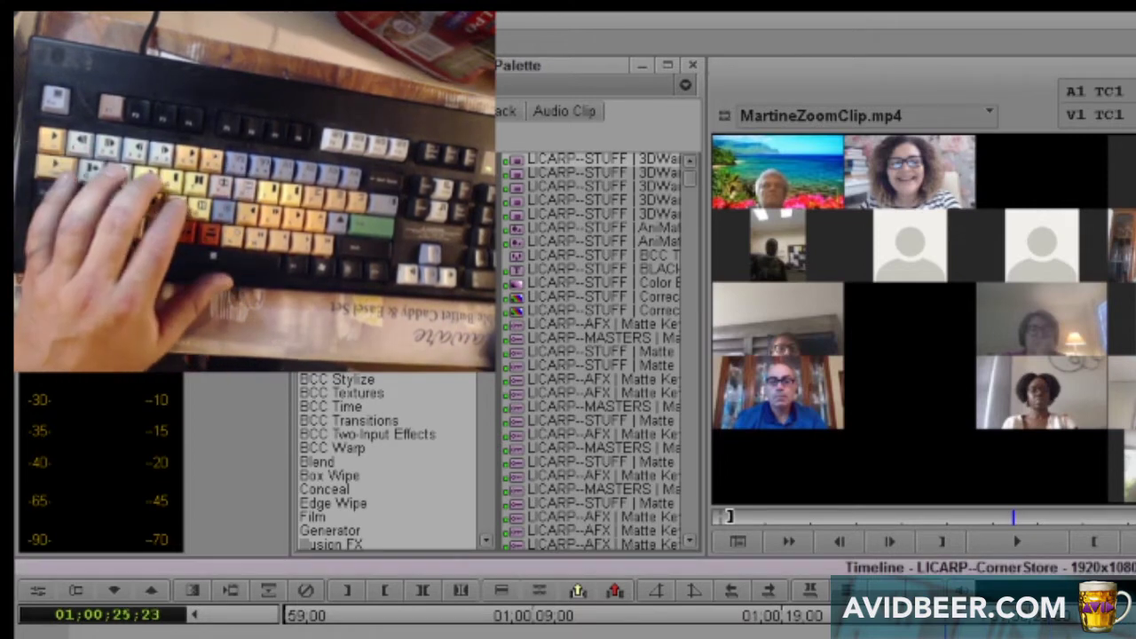
key(s)
key(s)
key(s)
key(s)
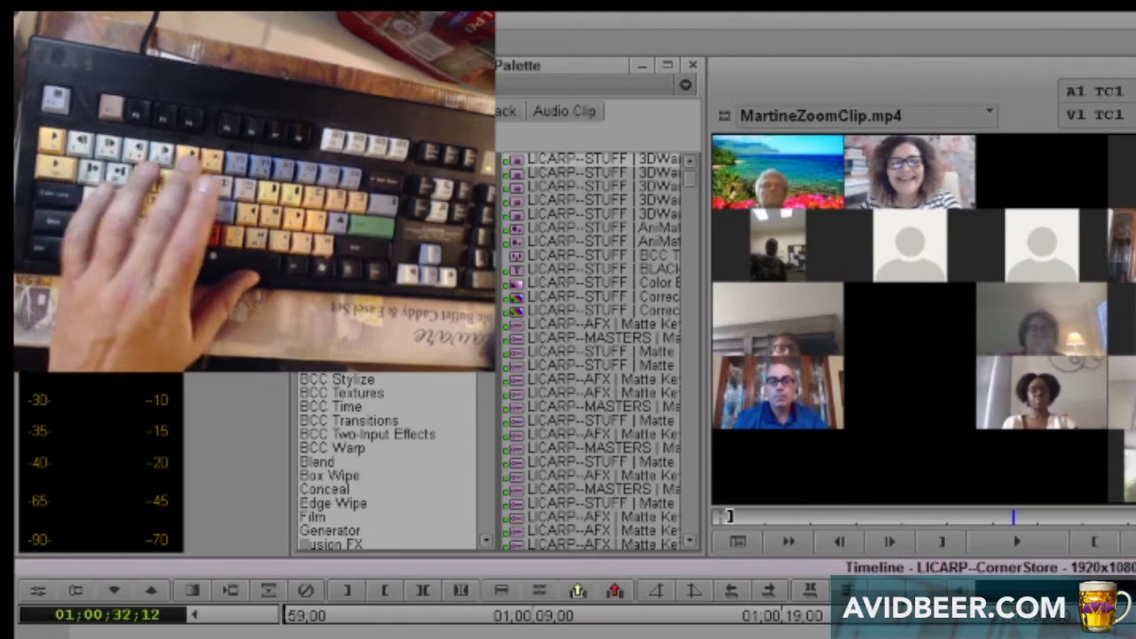
- Move the sequence position in ten-frame jumps forward and backward around 01;00;18;12
key(2)
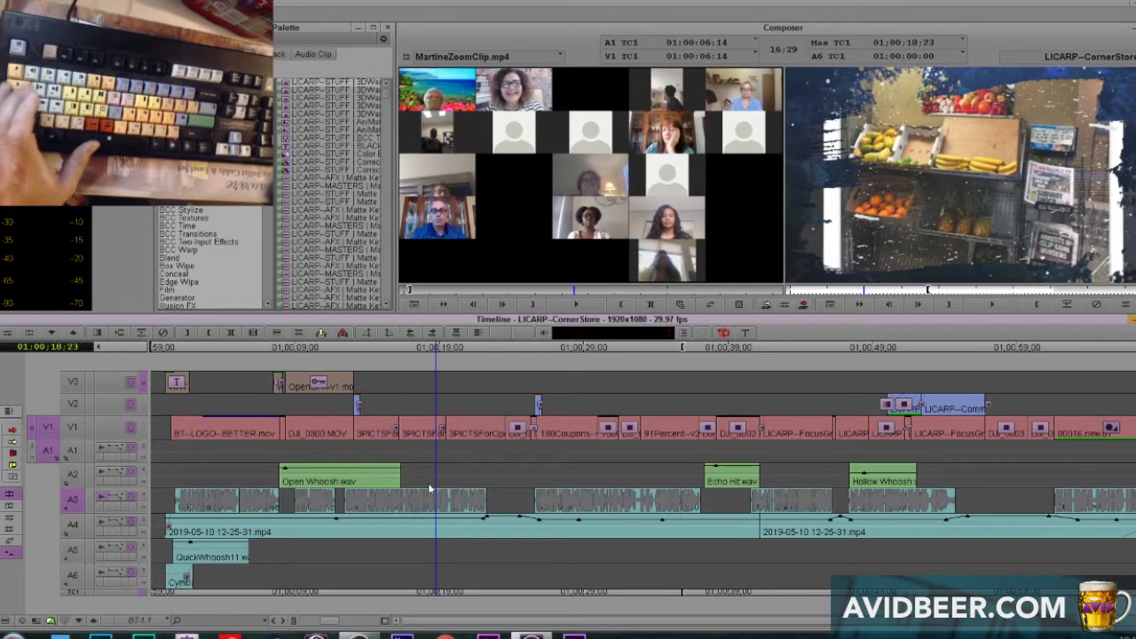
key(1)
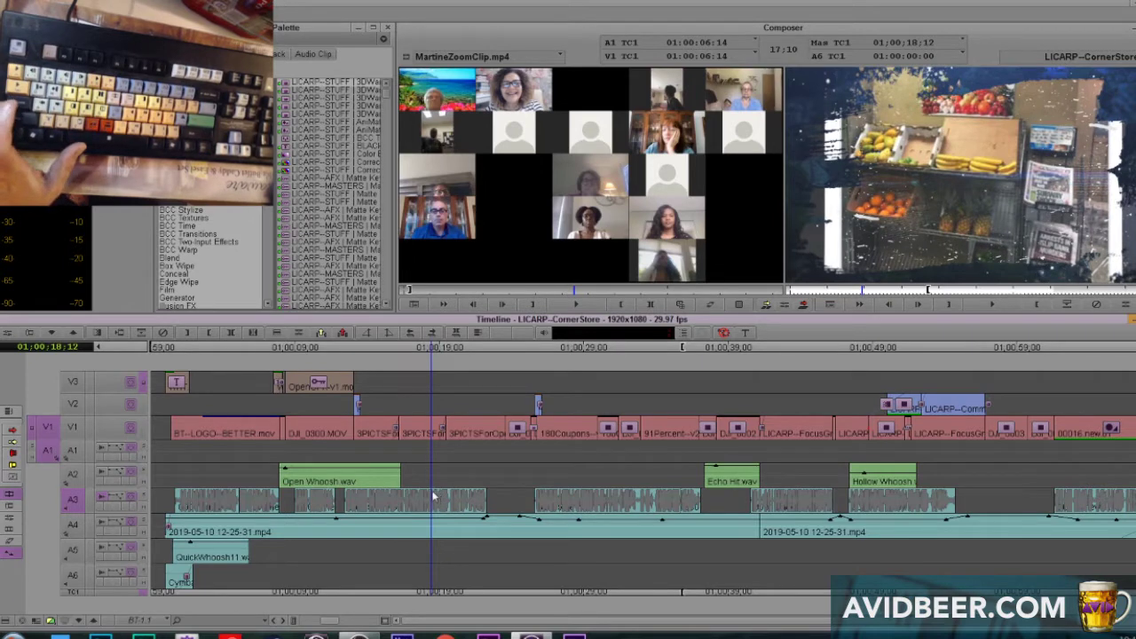
click(422, 472)
key(2)
- Advance the sequence one frame at a time from the 01;00;18 area, listening to the audio scrub
key(4)
key(4)
key(4)
key(4)
key(4)
key(4)
key(4)
key(4)
key(4)
key(4)
key(4)
key(4)
key(4)
key(4)
- Step the sequence backward one frame at a time to 01;00;17;25, listening to each frame
key(3)
key(3)
key(3)
key(3)
key(3)
key(3)
key(3)
key(3)
key(3)
key(3)
key(3)
key(3)
key(3)
key(3)
key(3)
key(3)
key(3)
key(3)
key(3)
key(3)
key(3)
key(3)
key(3)
key(3)
key(3)
key(3)
key(3)
key(3)
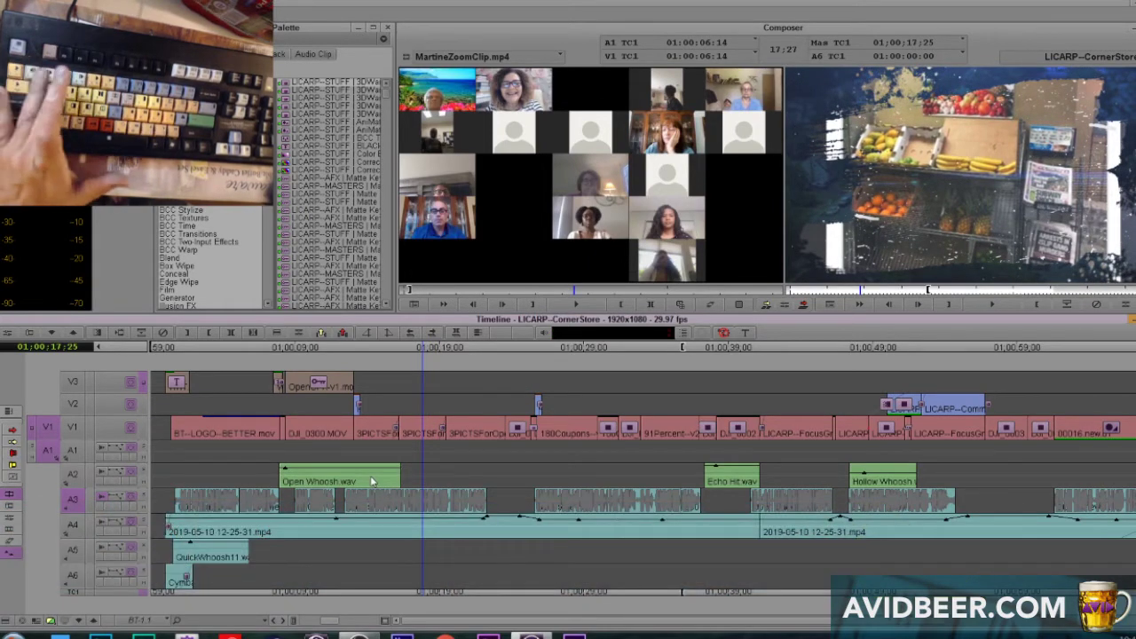
- Step the sequence forward frame by frame to about 01;00;18;25 with audio scrubbing
key(4)
key(4)
key(4)
key(4)
key(4)
key(4)
key(4)
key(4)
key(4)
key(4)
key(4)
key(4)
key(4)
key(4)
key(4)
key(4)
key(4)
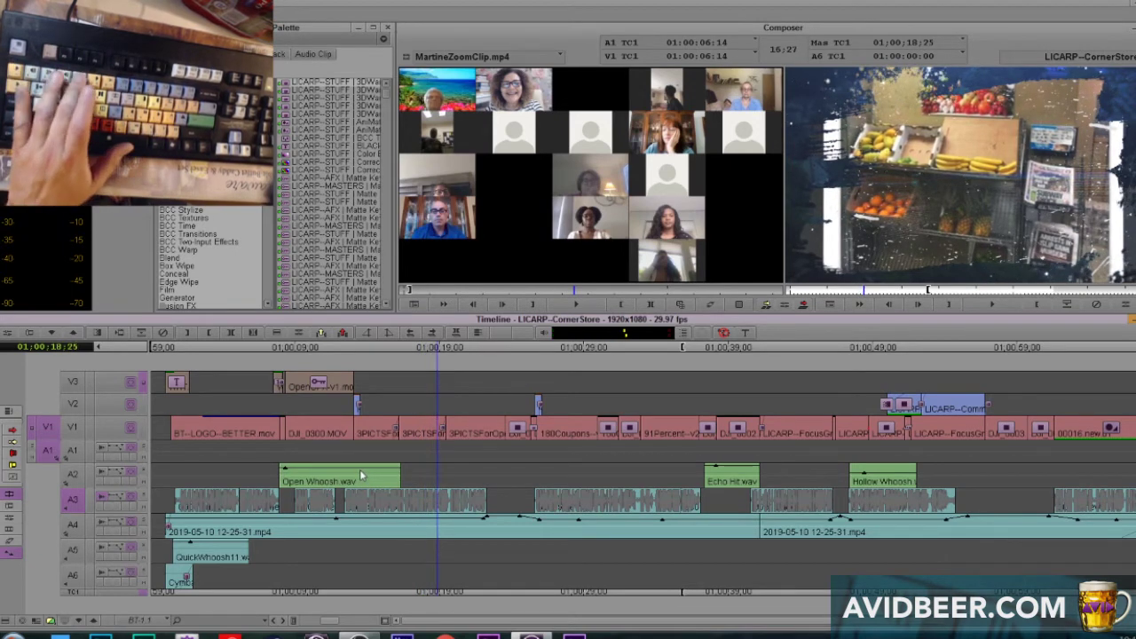
key(4)
- Move the sequence position backward to about 01;00;18;06 while listening to its audio
key(3)
key(3)
key(3)
key(3)
key(3)
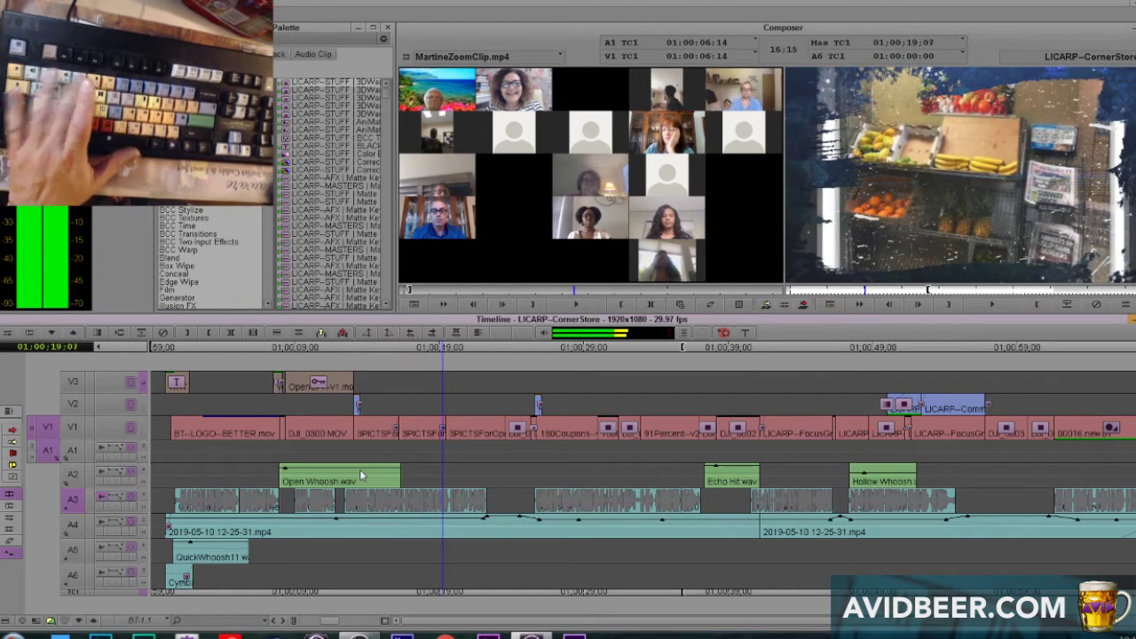
key(k)
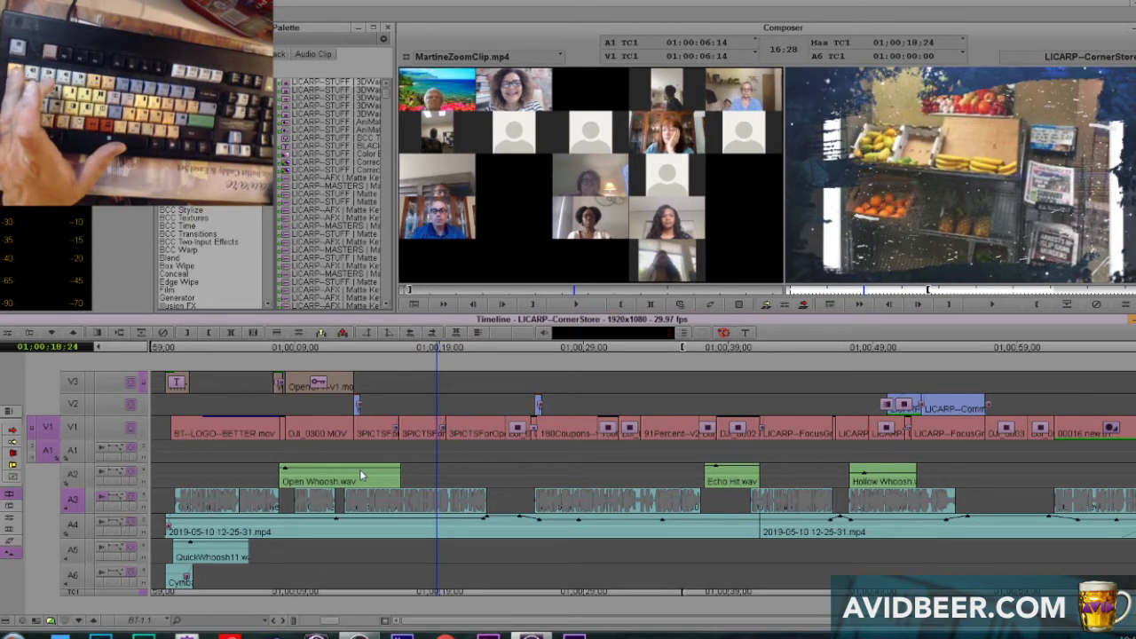
key(j)
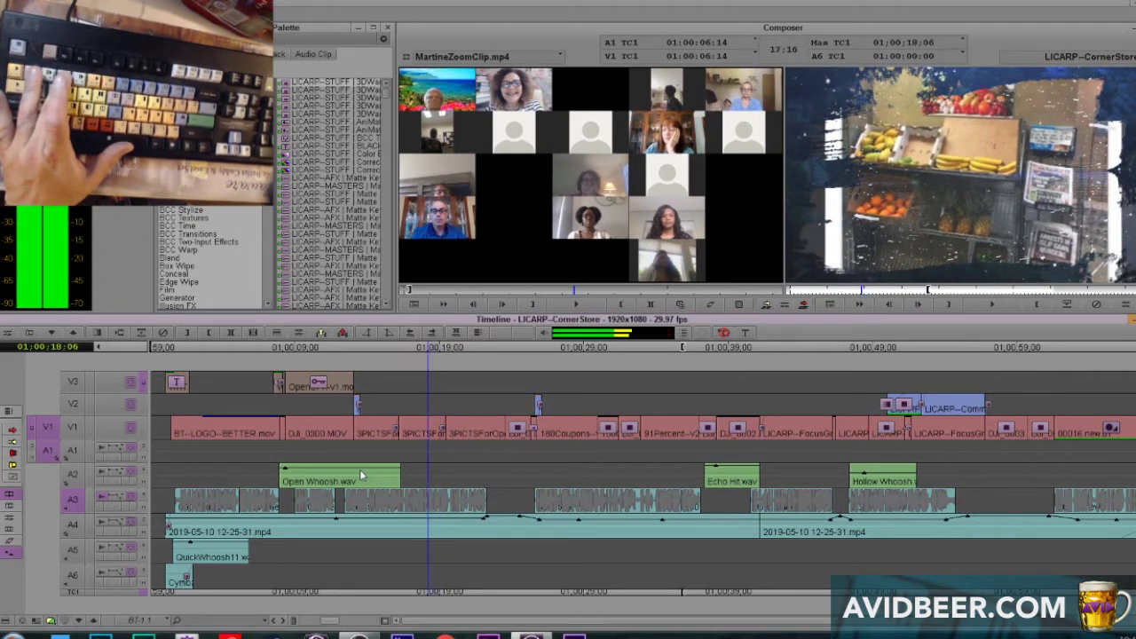
key(k)
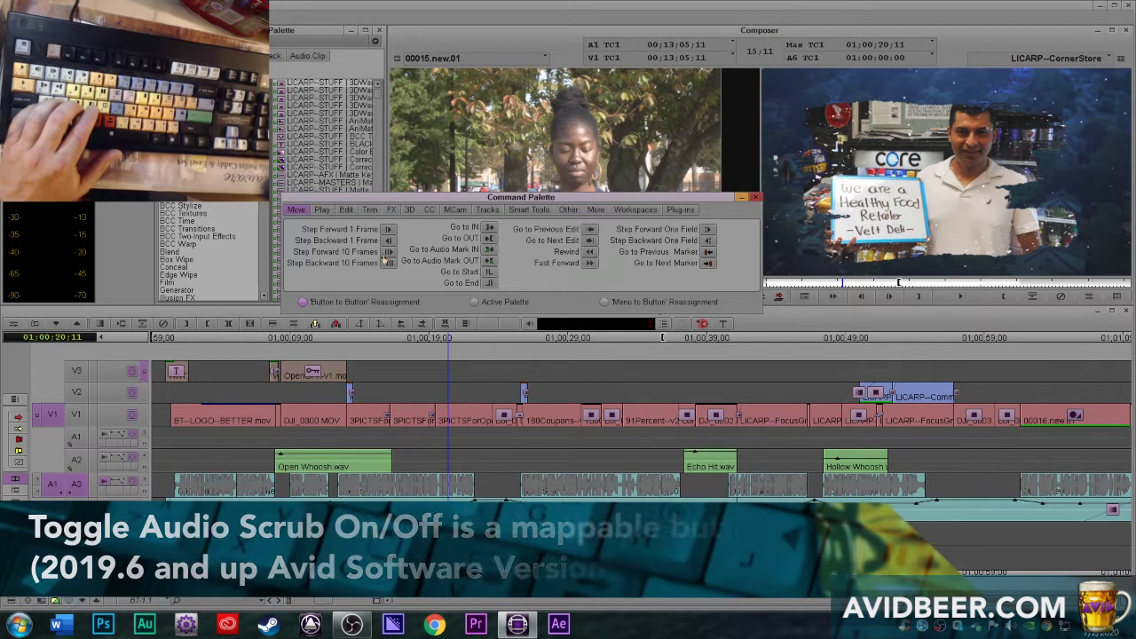
- Reposition the Command Palette slightly lower and step the sequence backward frame by frame to 01;00;19;26
drag(514, 200, 520, 238)
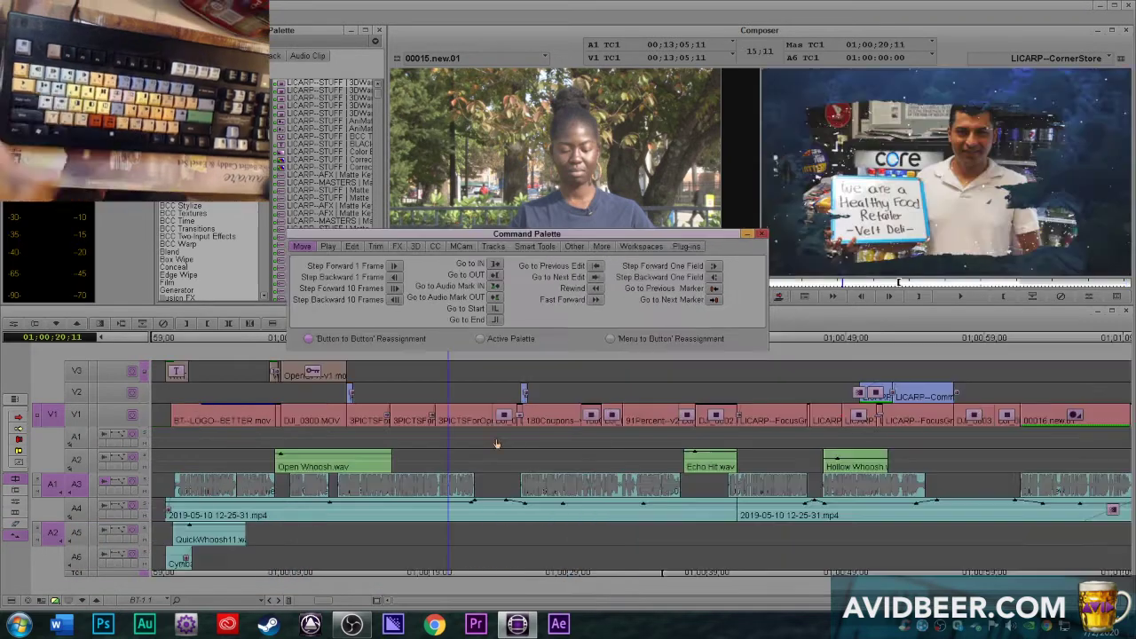
click(444, 433)
key(3)
key(3)
key(3)
key(3)
key(3)
key(3)
key(3)
key(3)
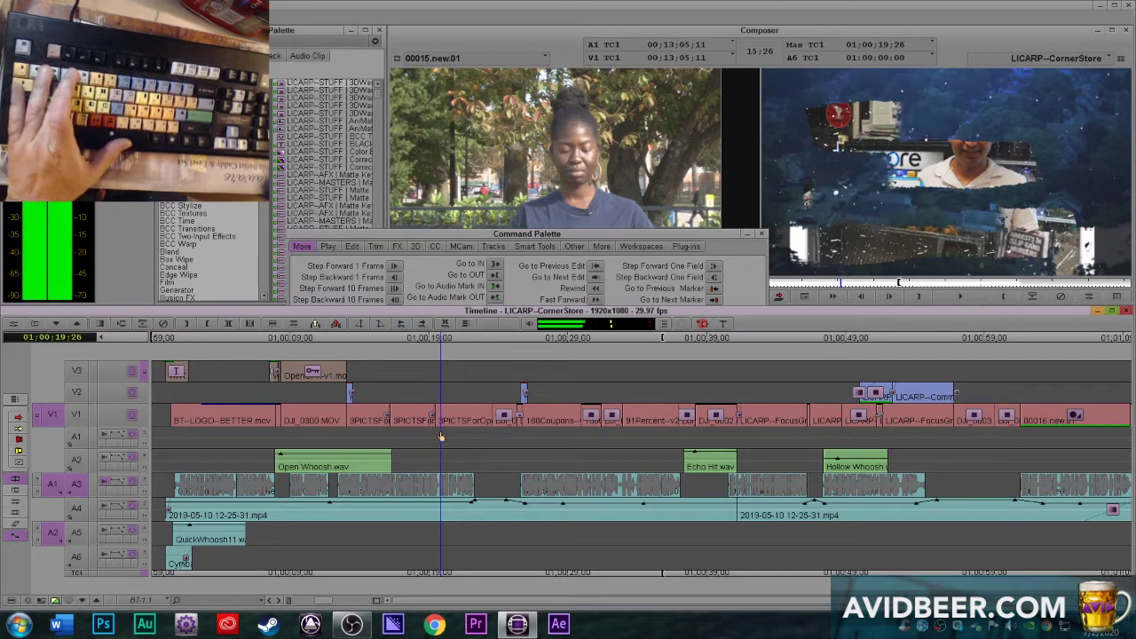
- Step the sequence forward 14 single frames from 01;00;19;26 while scrubbing the audio
key(4)
key(4)
key(4)
key(4)
key(4)
key(4)
key(4)
key(4)
key(4)
key(4)
key(4)
key(4)
key(4)
key(4)
- Step the sequence backward one frame at a time to 01;00;20;09, scrubbing the audio
key(3)
key(3)
key(3)
key(3)
key(3)
key(3)
key(3)
key(3)
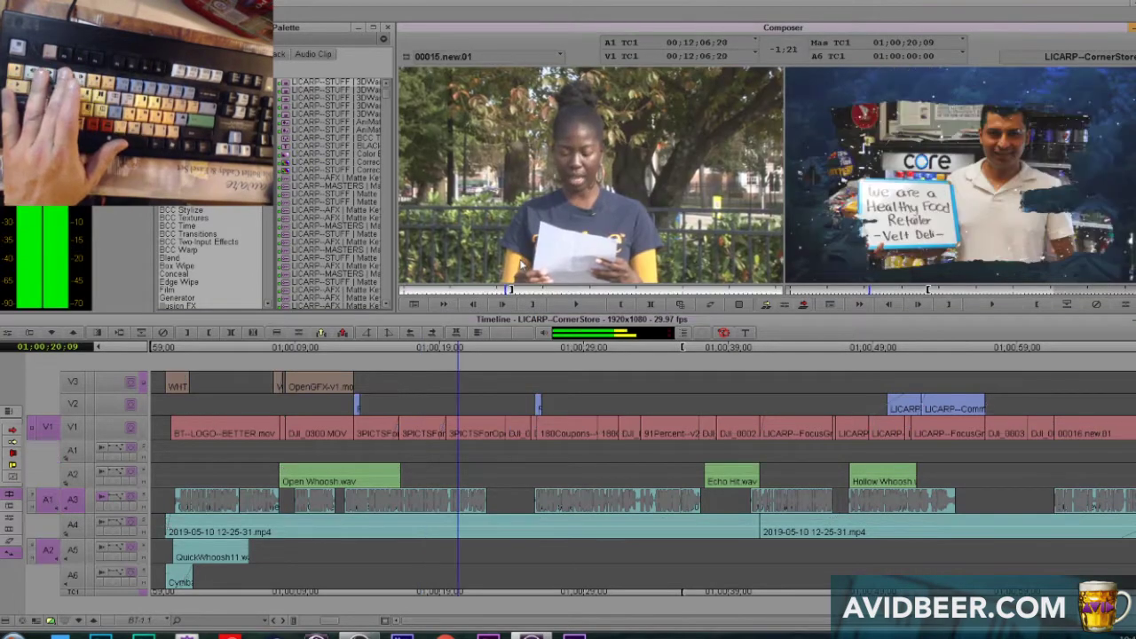
- Step the source clip 00015.new.01 backward frame by frame to 00;12;05;26, listening to its audio
key(space)
key(3)
key(3)
key(3)
key(3)
key(3)
key(3)
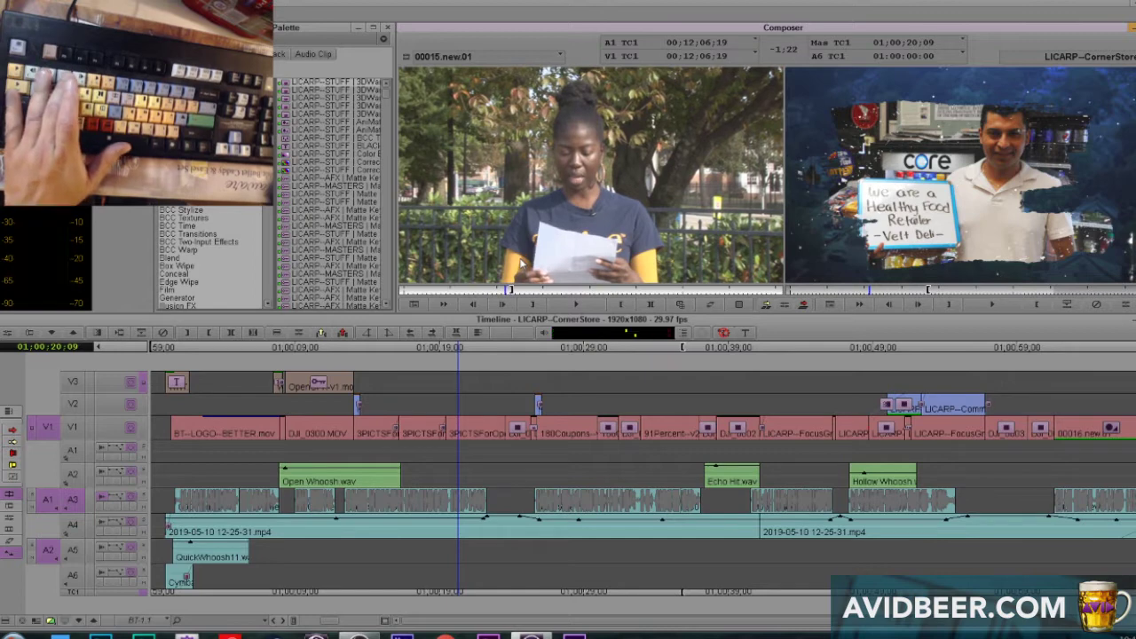
key(3)
key(3)
key(3)
key(3)
key(3)
key(3)
key(3)
key(3)
key(3)
key(3)
key(3)
key(3)
key(3)
key(3)
key(3)
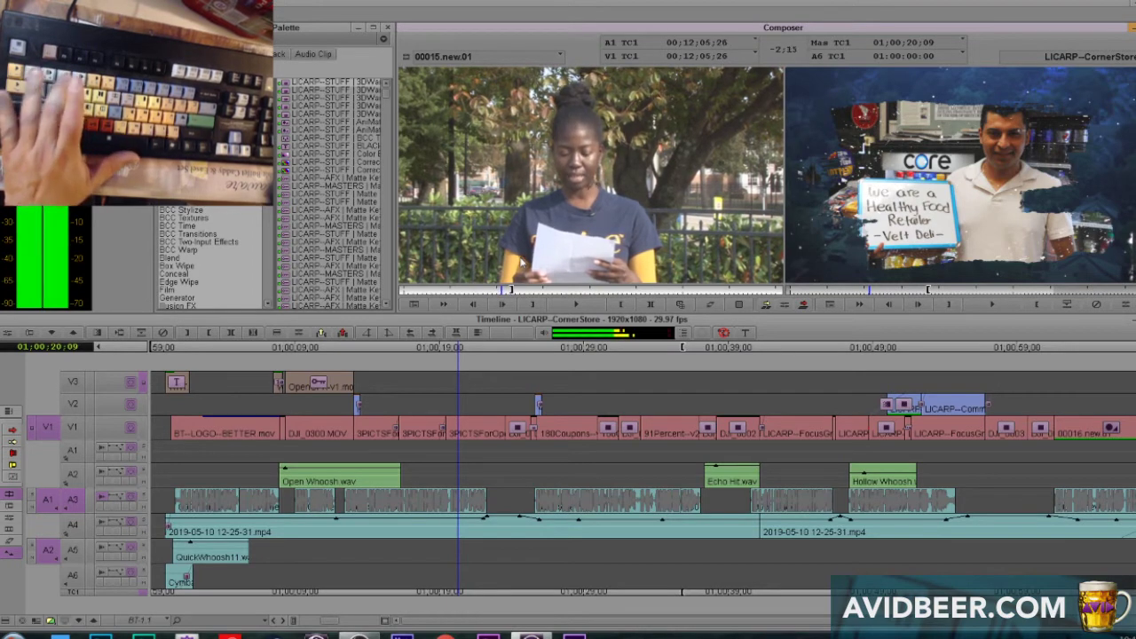
- Scrub the source clip forward and backward by single frames to 00;12;05;27
key(4)
key(4)
key(4)
key(4)
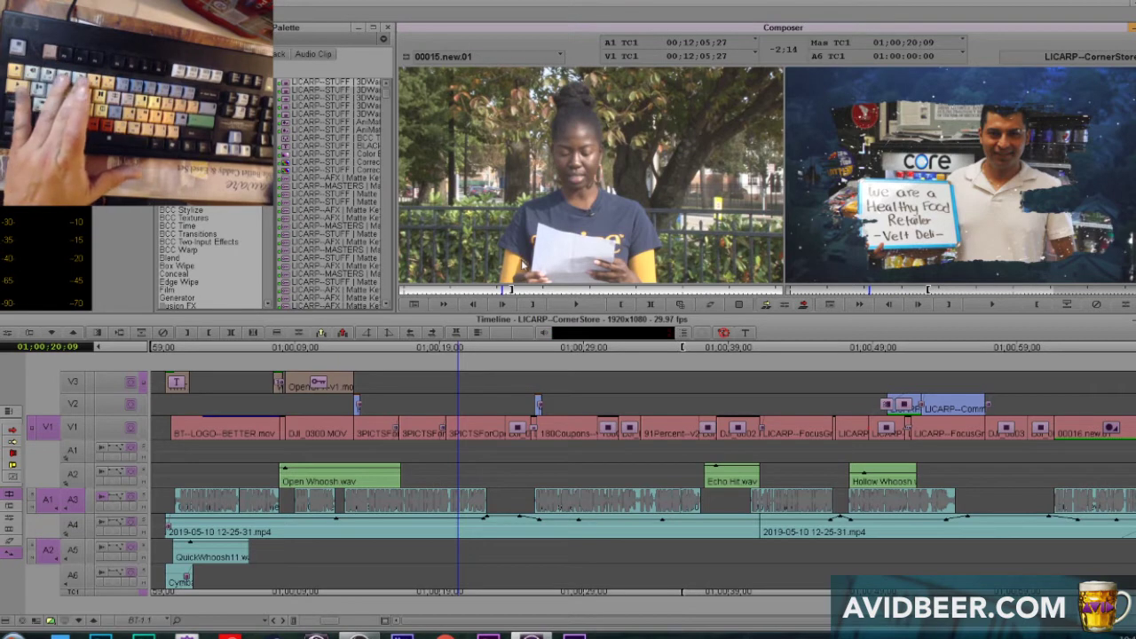
key(4)
key(3)
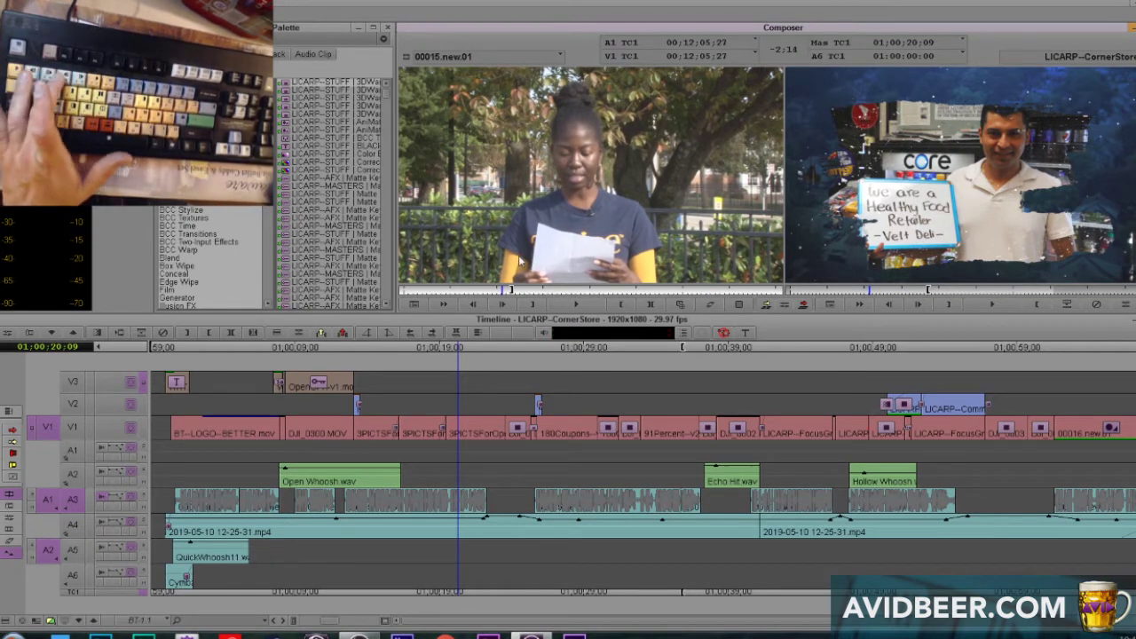
- Step the source clip 00015.new.01 back frame by frame to 00;12;05;24
key(Left)
key(Left)
key(Left)
key(Left)
key(Left)
key(Left)
key(Left)
key(Left)
key(Left)
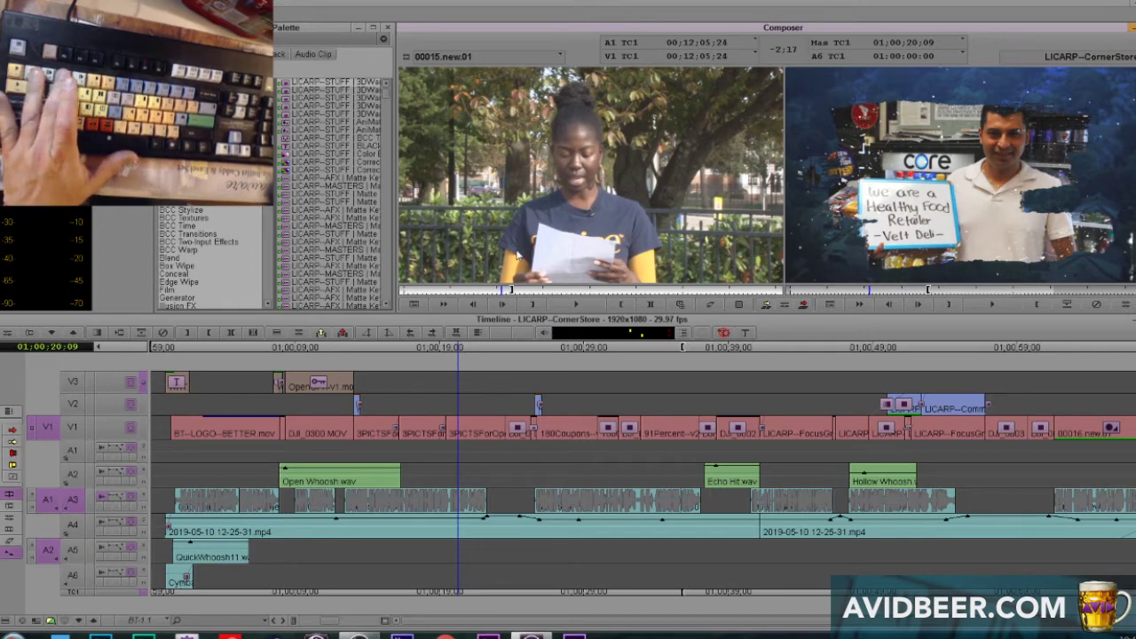
- Advance the source clip 00015.new.01 seven single frames from 00;12;05;24
key(Right)
key(Right)
key(Right)
key(Right)
key(Right)
key(Right)
key(Right)
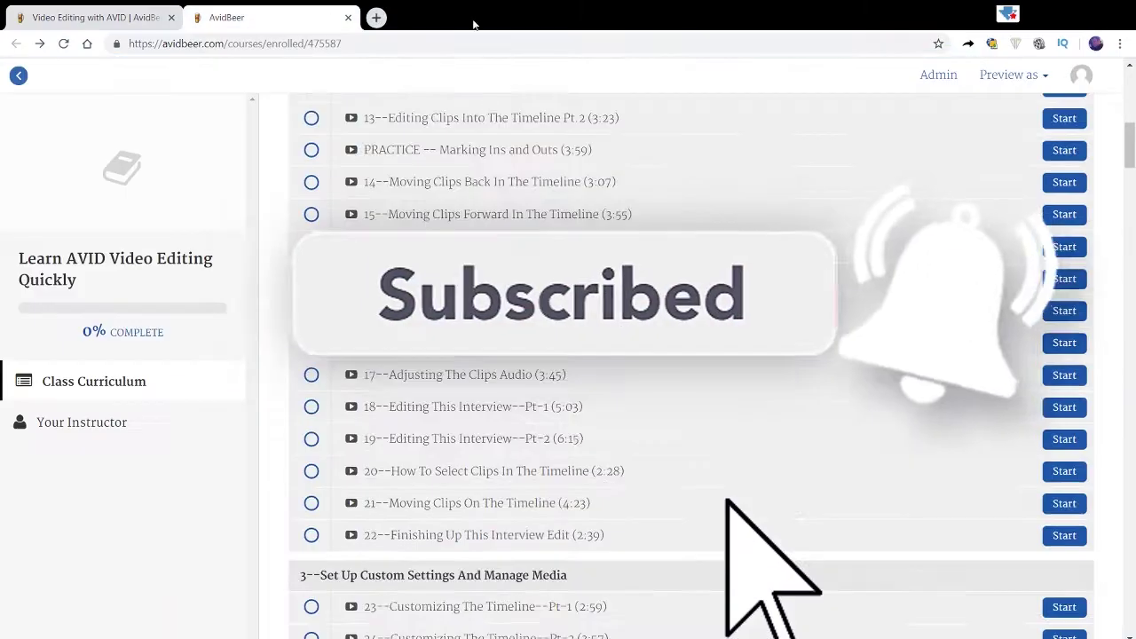
mouse_move(1128, 150)
mouse_down()
mouse_move(1128, 111)
mouse_move(1127, 140)
mouse_up()
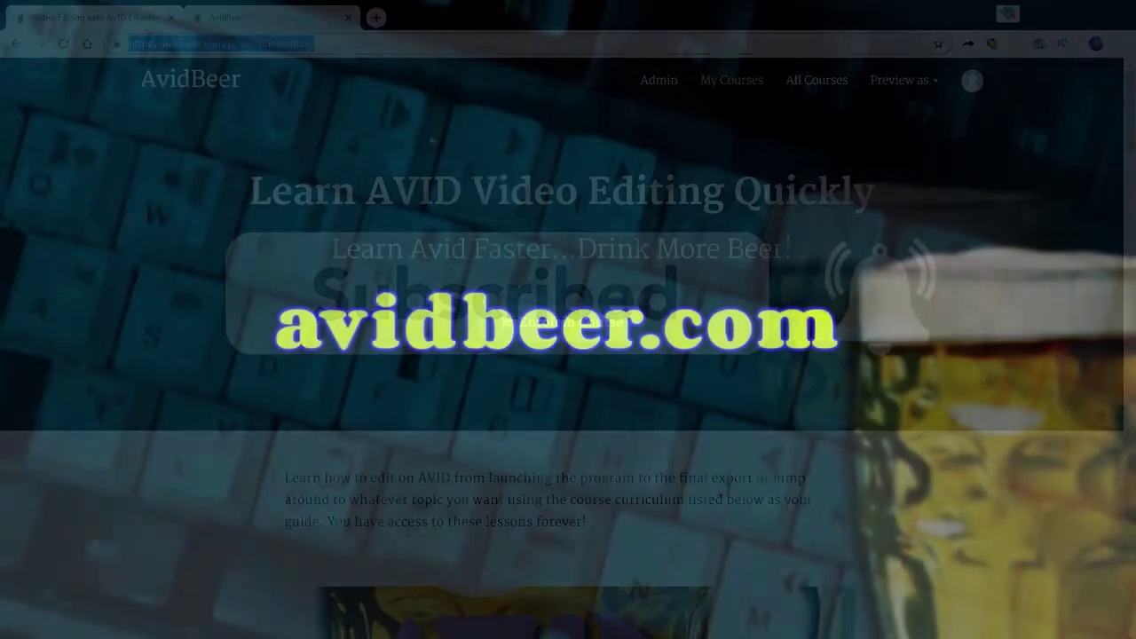